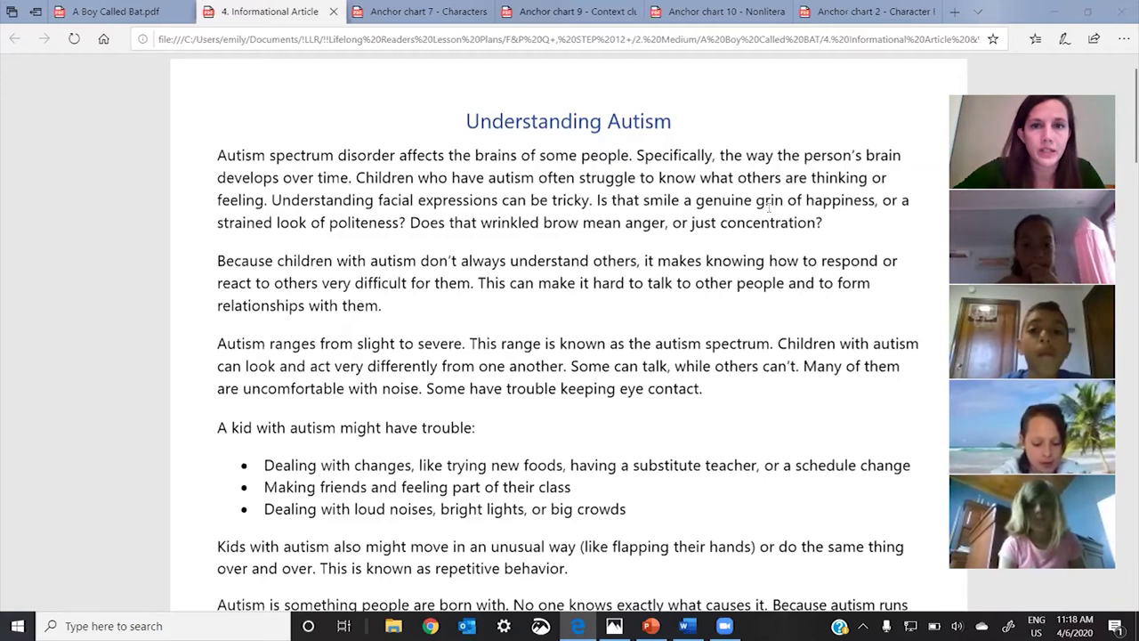
# - Scroll down through the Understanding Autism article in Edge
pyautogui.scroll(-1, 770, 209)
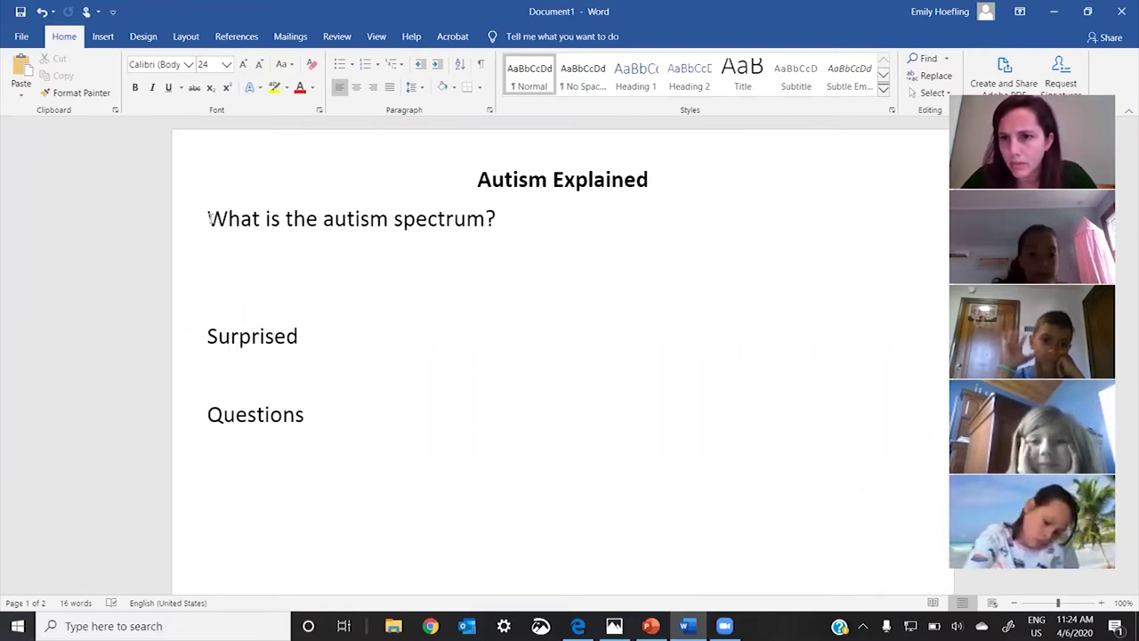
# - Return to the Edge article and scroll back to the autism spectrum paragraph
pyautogui.hotkey('alt', 'Tab')
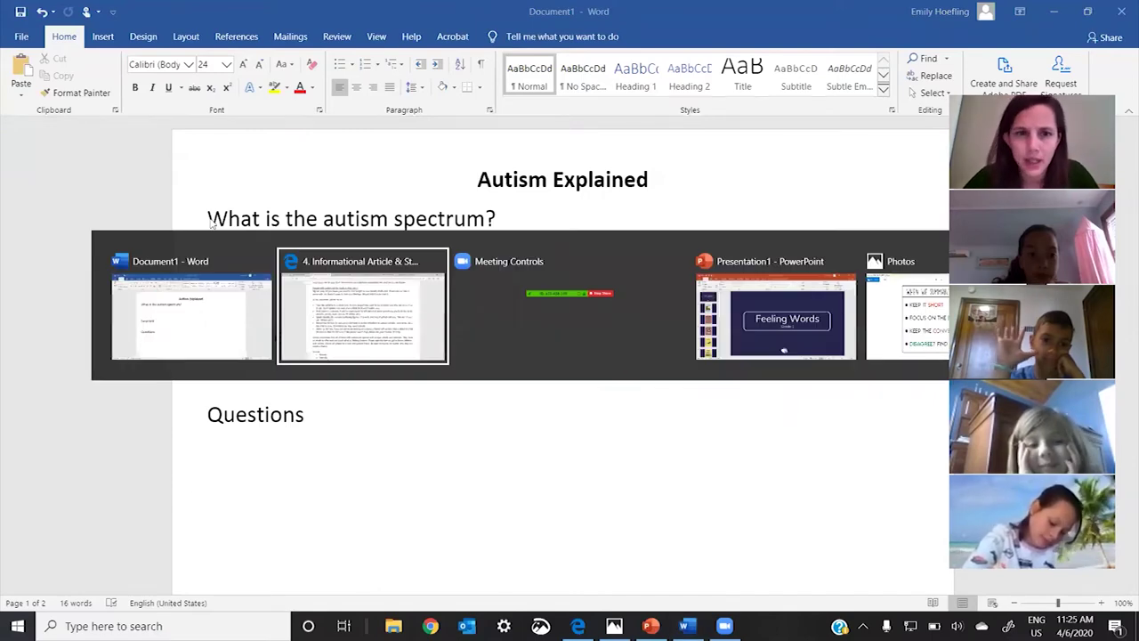
pyautogui.scroll(10, 211, 224)
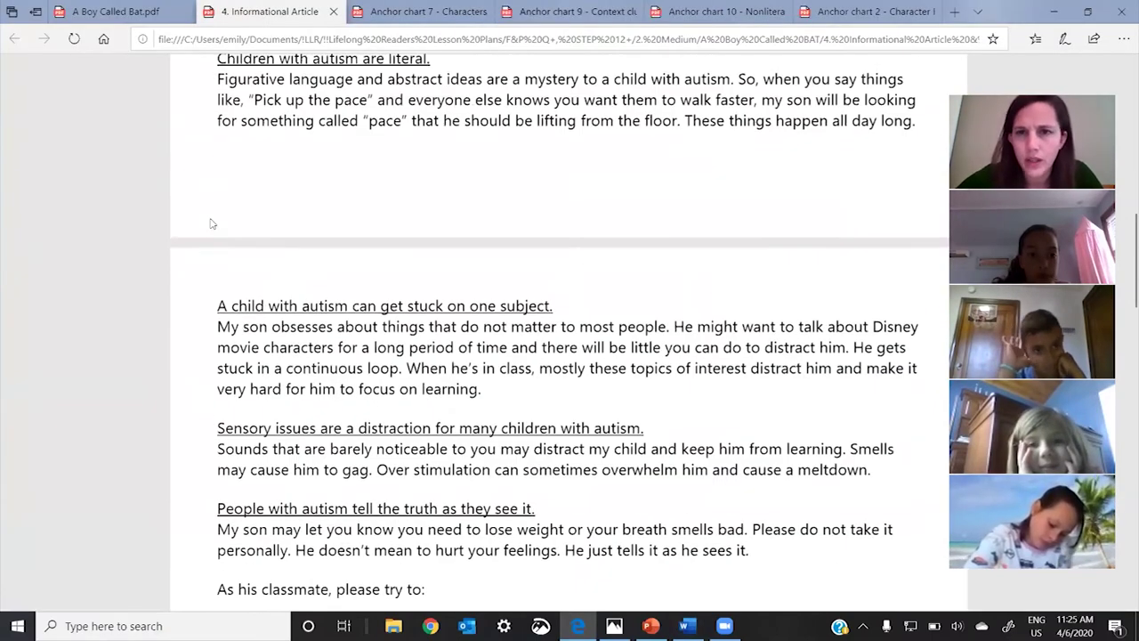
pyautogui.scroll(6, 212, 224)
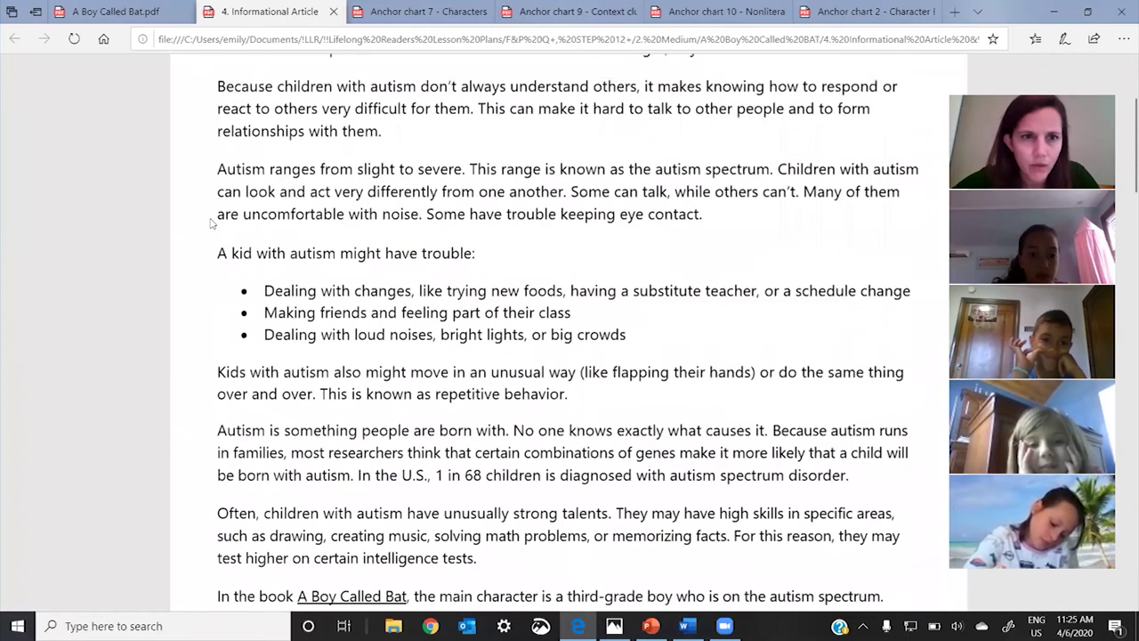
pyautogui.scroll(-1, 212, 225)
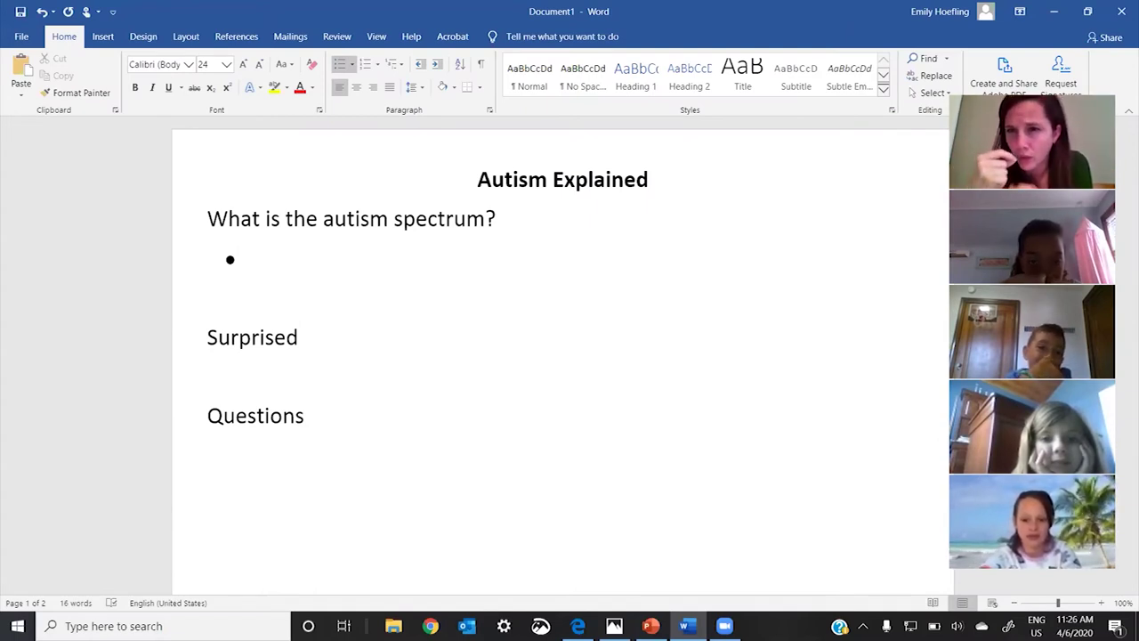
# - Write the bullet 'Autism is something that affects your brain and your brain doesn't function normally.'
pyautogui.write('A')
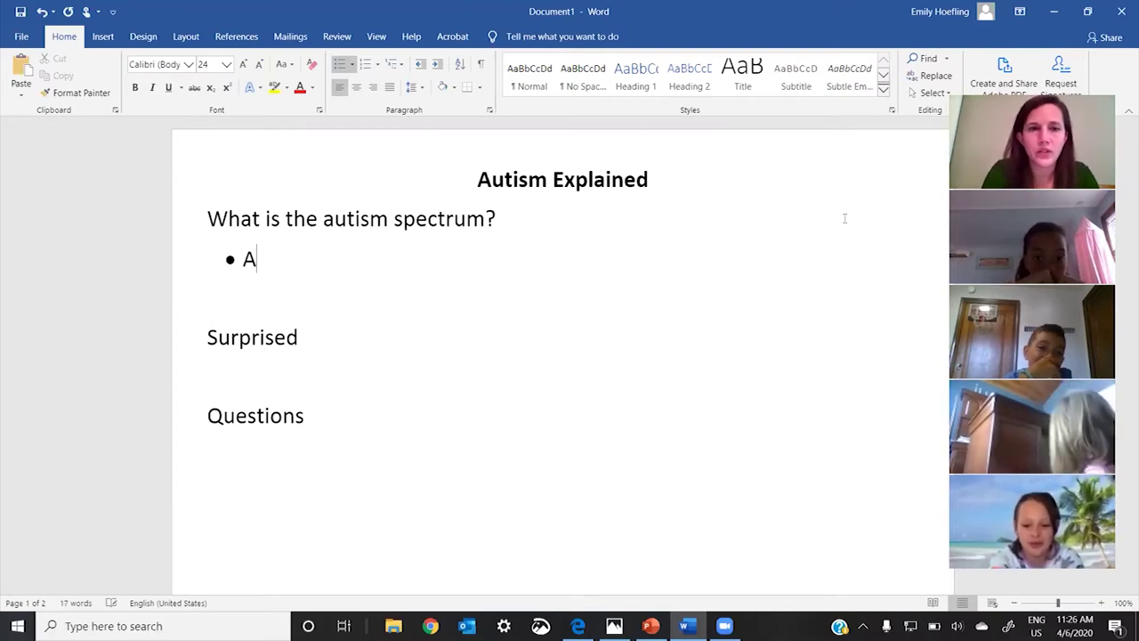
pyautogui.write('utism is s')
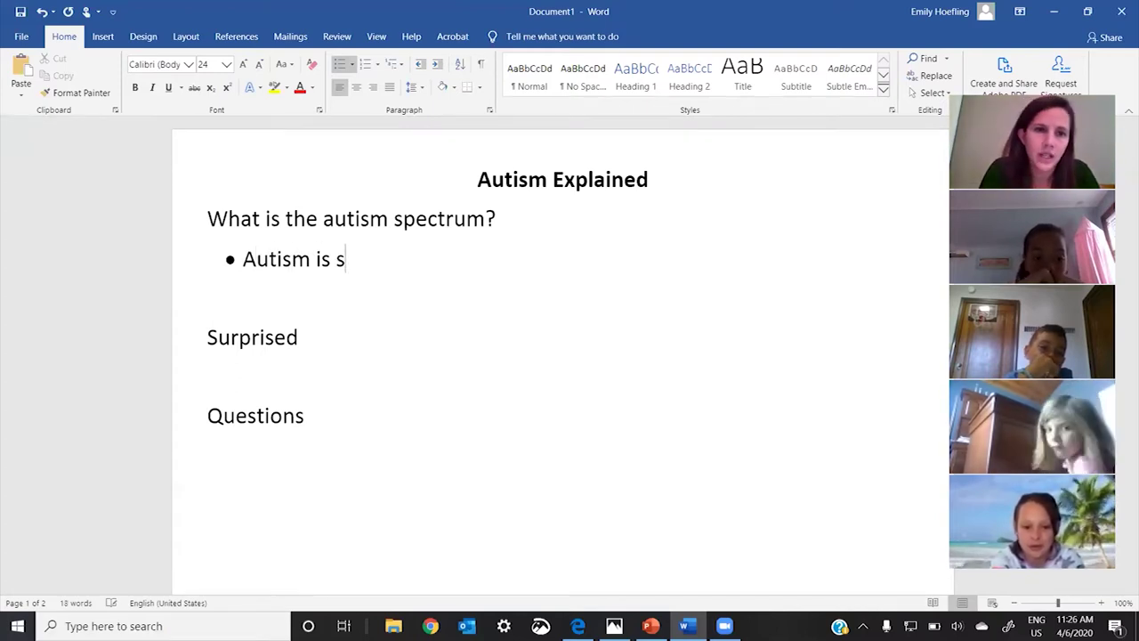
pyautogui.write('omething that...')
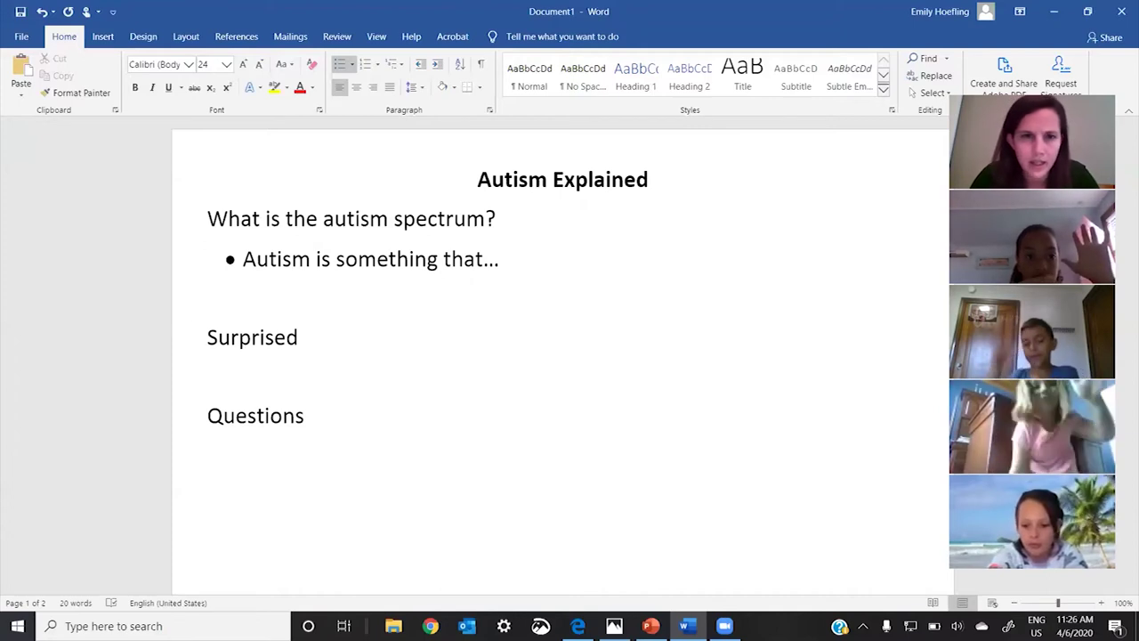
pyautogui.press('BackSpace')
pyautogui.press('BackSpace')
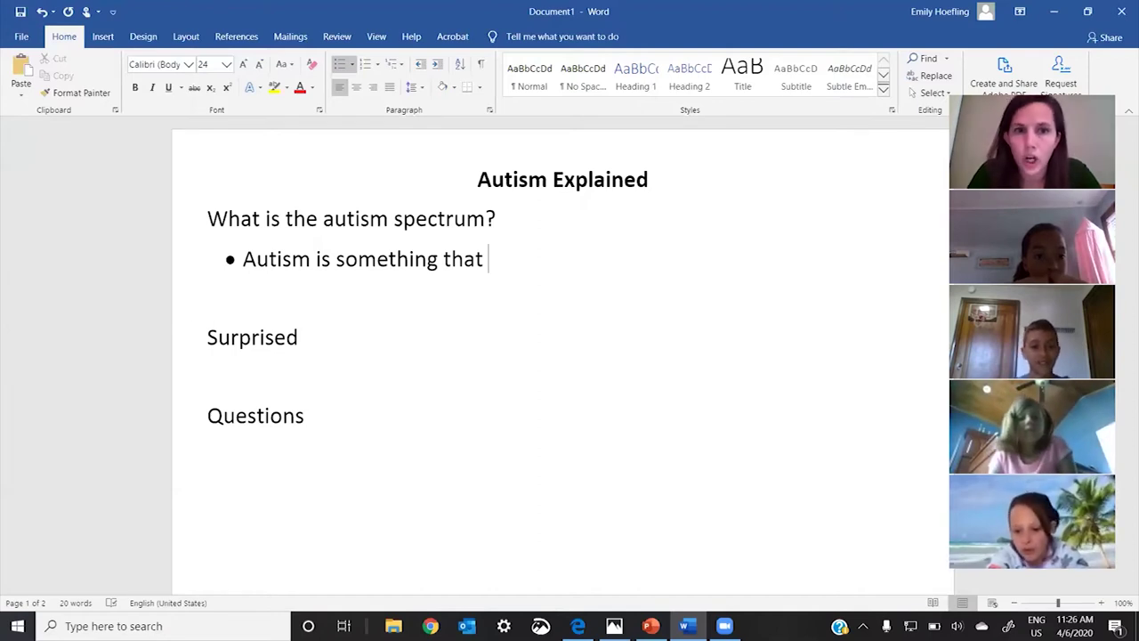
pyautogui.write('affects ')
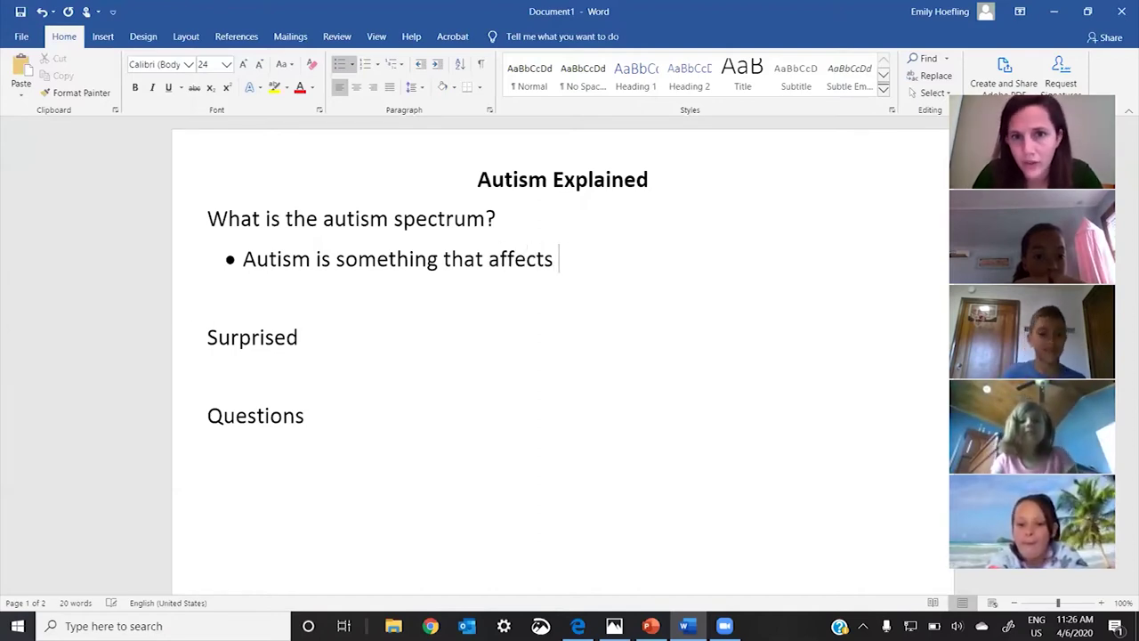
pyautogui.write('your brain and ')
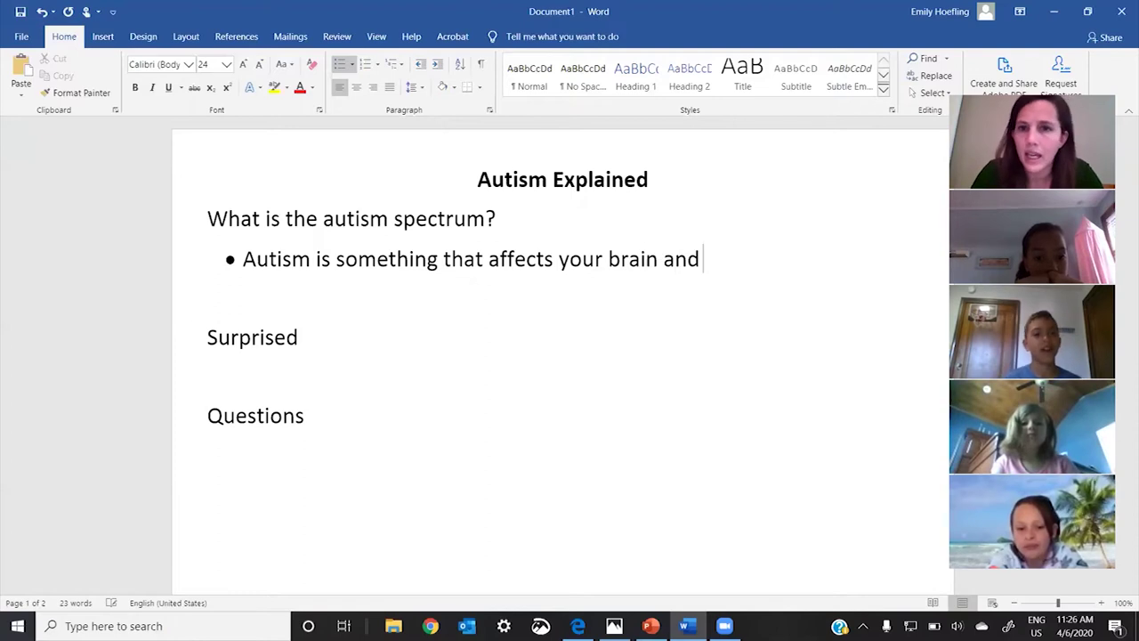
pyautogui.write('you')
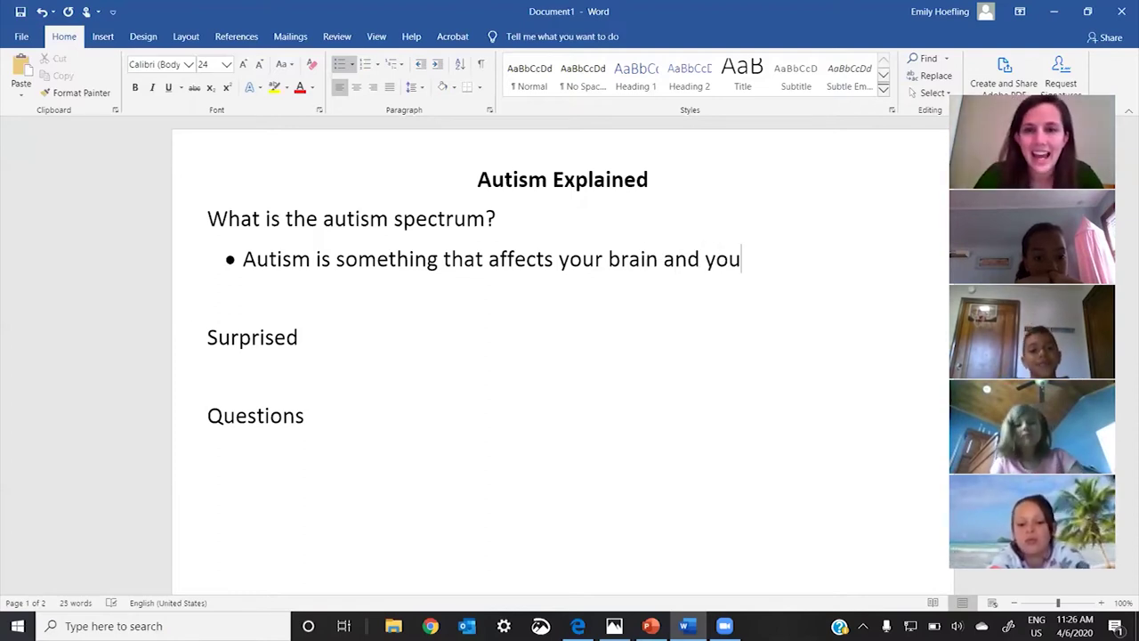
pyautogui.write('r brain ')
pyautogui.write('doesn')
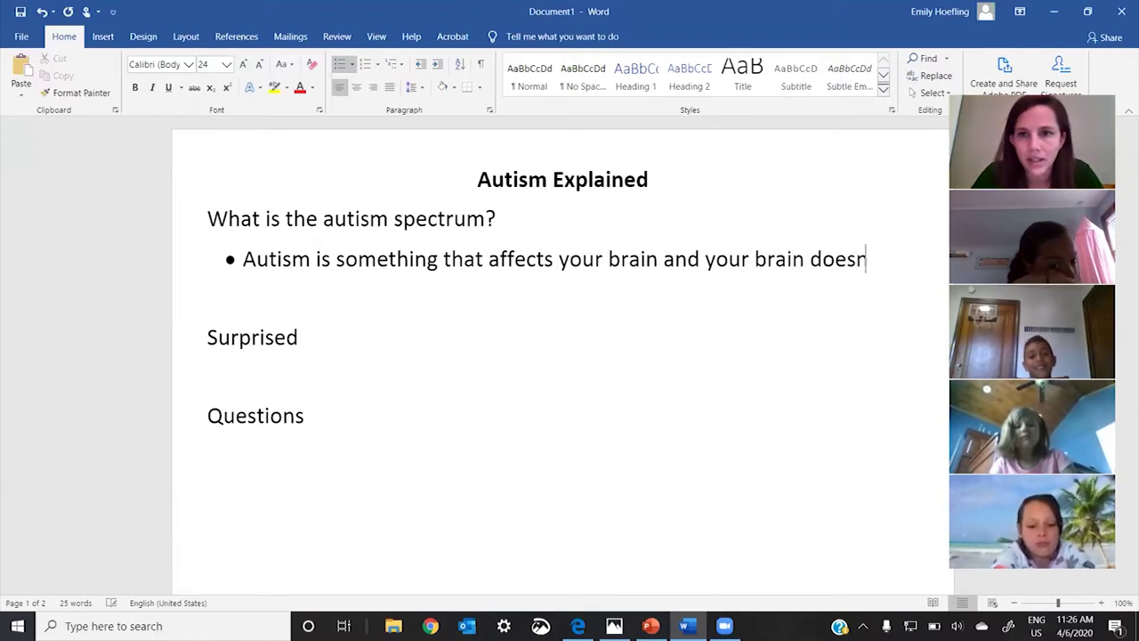
pyautogui.write("'t function normally.")
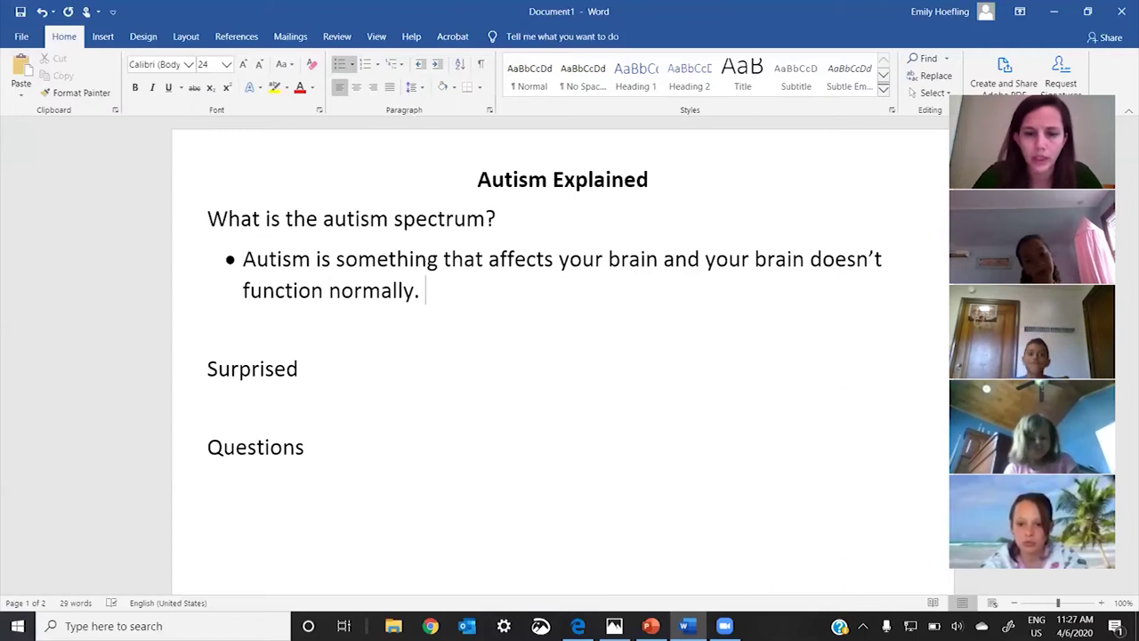
# - Add 'It can be hard to read people's feelings and to talk to other people.' and the suggested activities sentence
pyautogui.write('It can be hard')
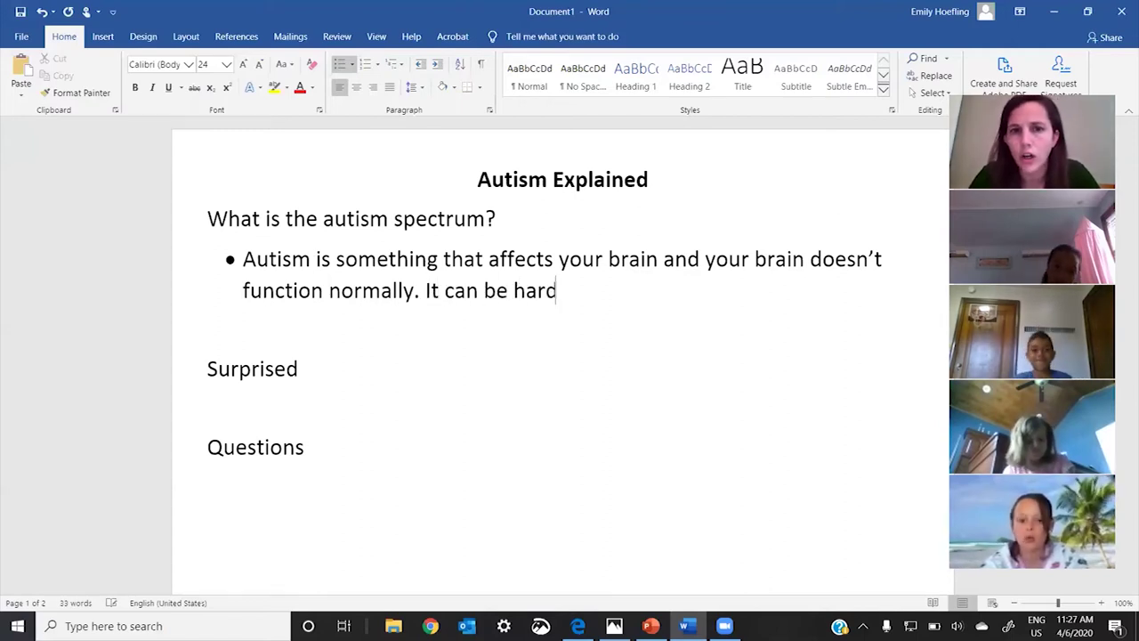
pyautogui.write(' to')
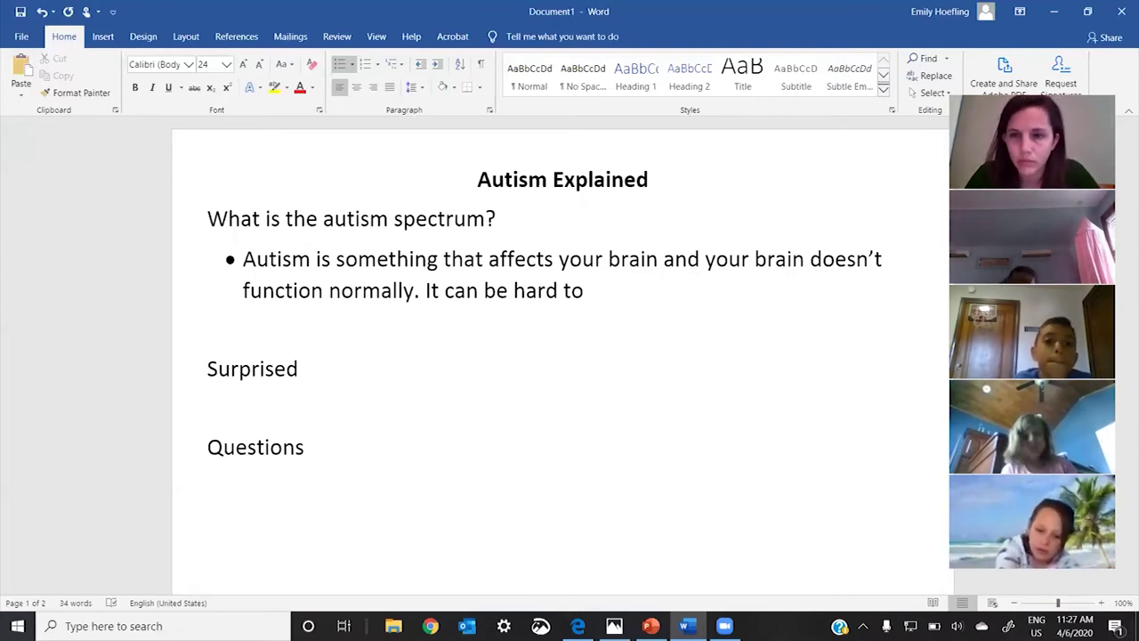
pyautogui.write('read')
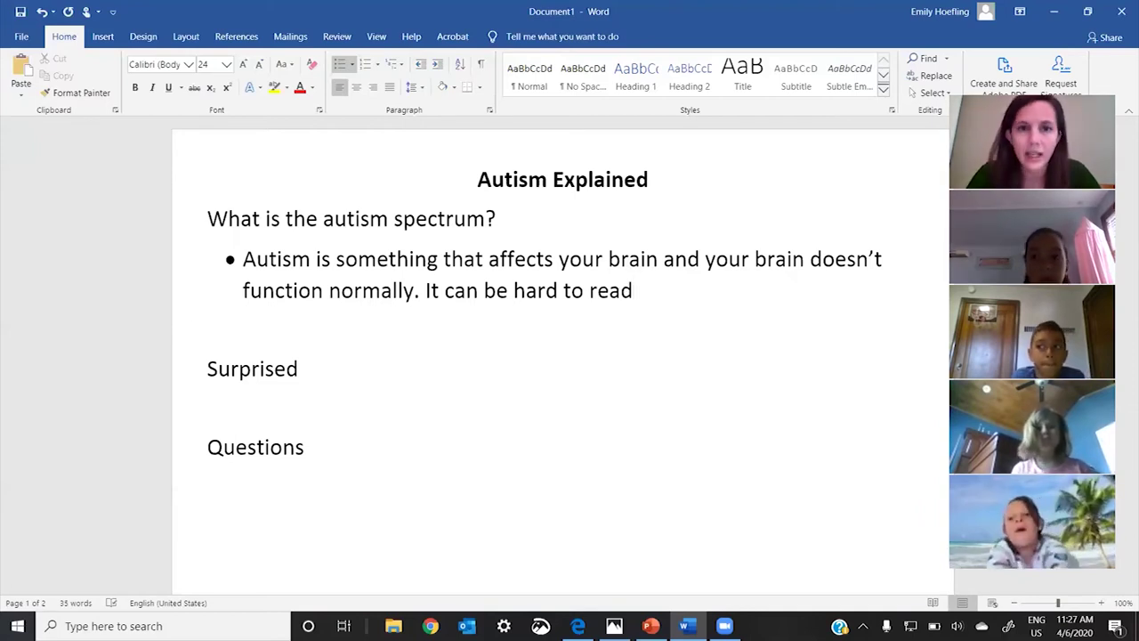
pyautogui.write(" people's feeling")
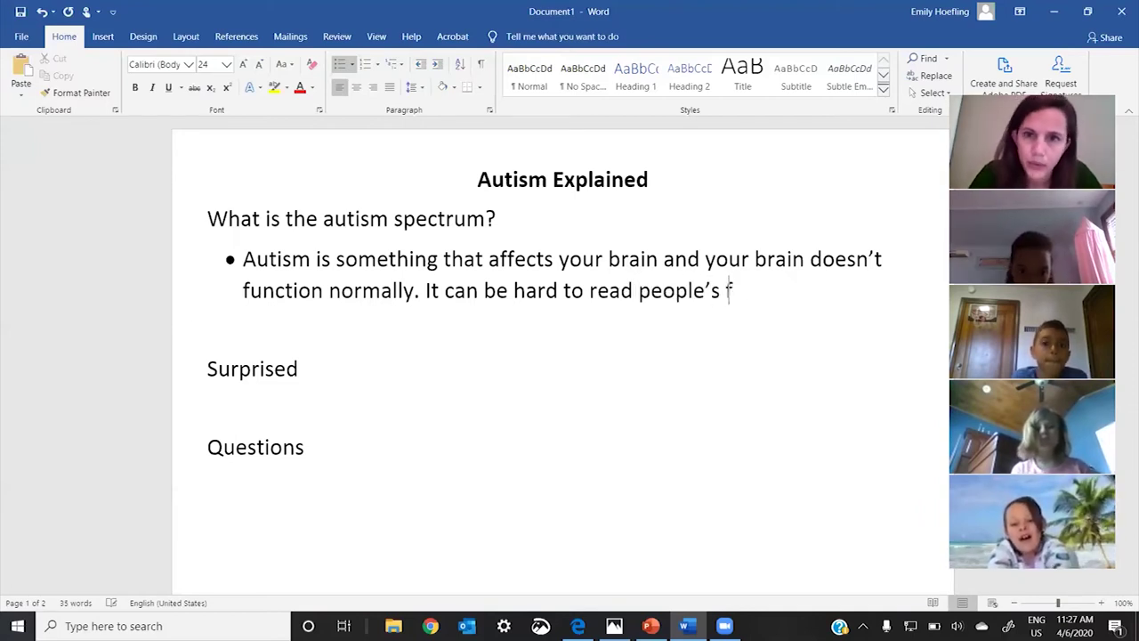
pyautogui.write('s adn')
pyautogui.press('BackSpace')
pyautogui.press('BackSpace')
pyautogui.write('nd to talk ')
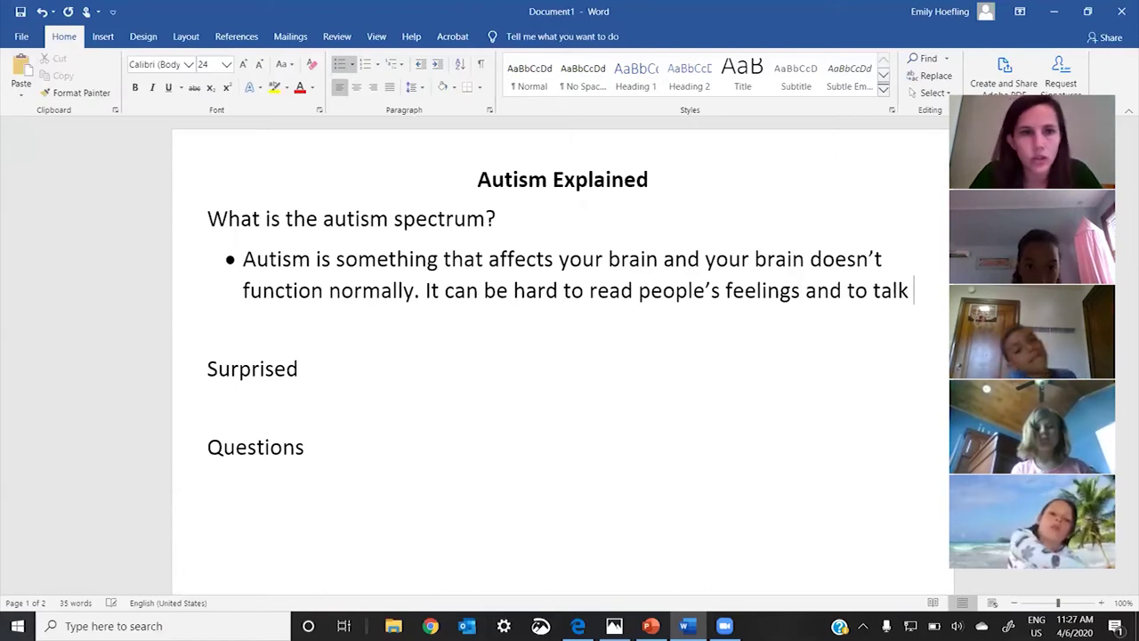
pyautogui.write('to other people. It can be hard to do activities.')
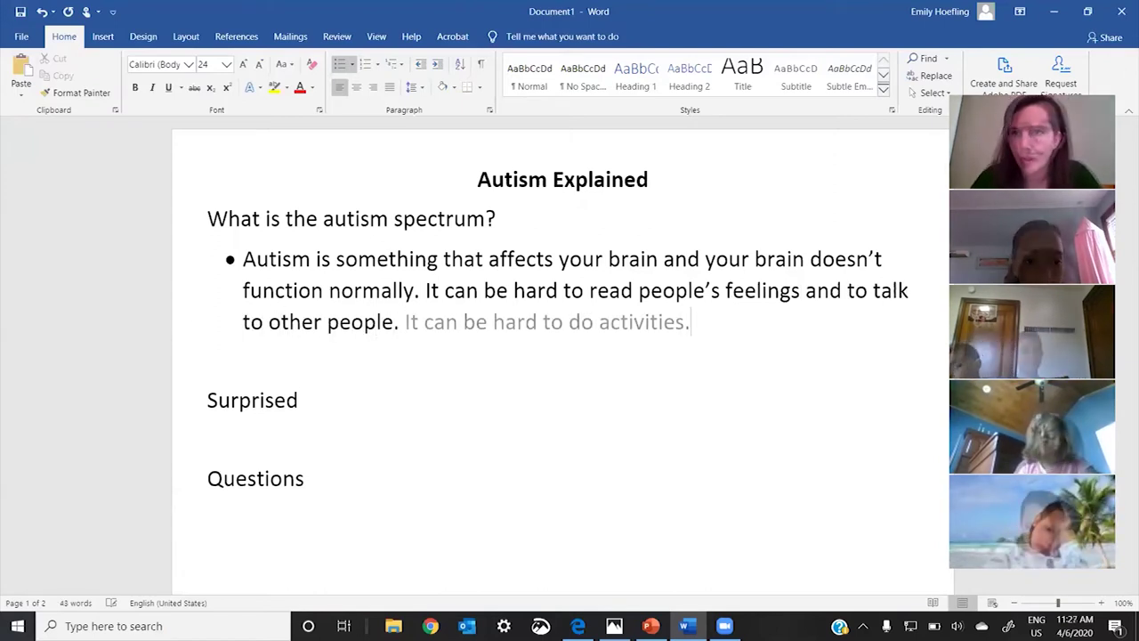
pyautogui.press('Tab')
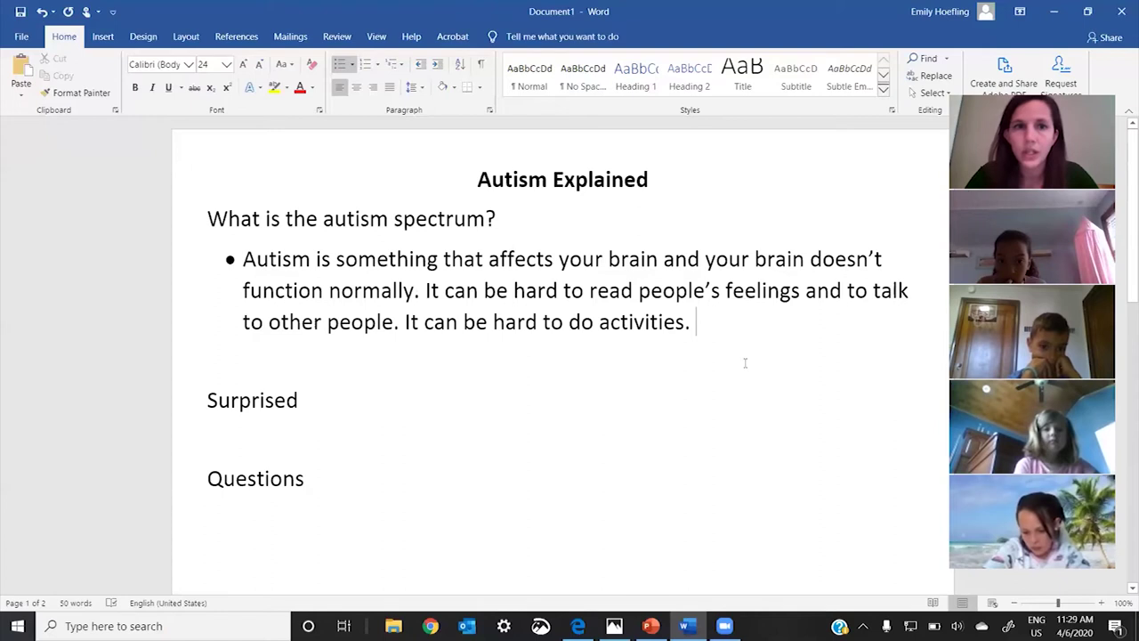
pyautogui.hotkey('alt', 'Tab')
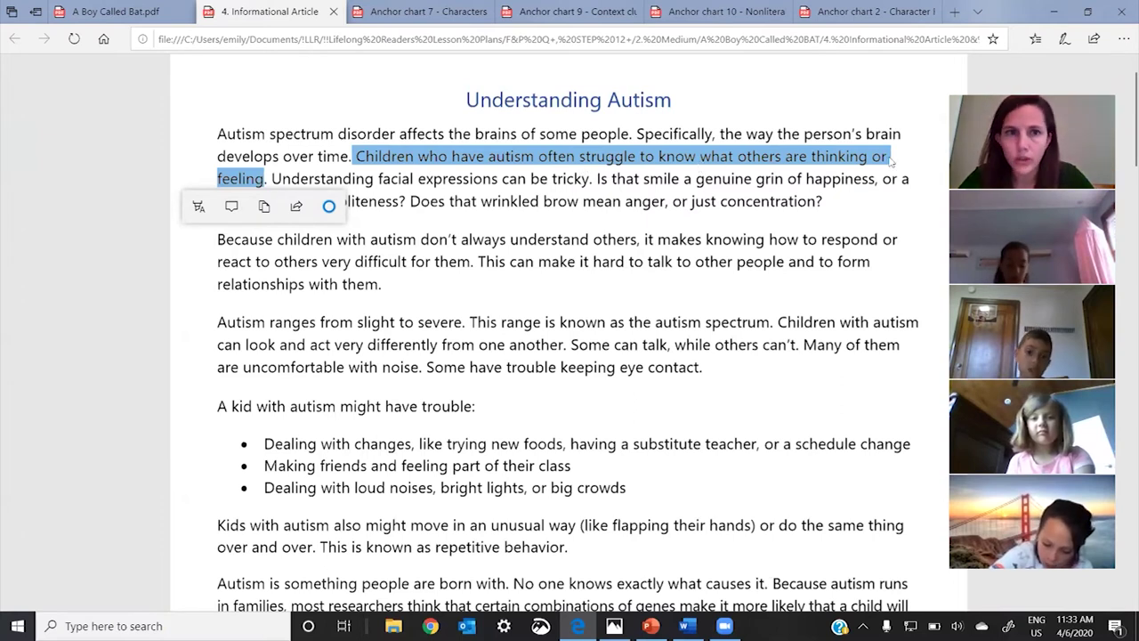
# - Switch back to the Autism Explained notes in Word
pyautogui.hotkey('alt', 'Tab')
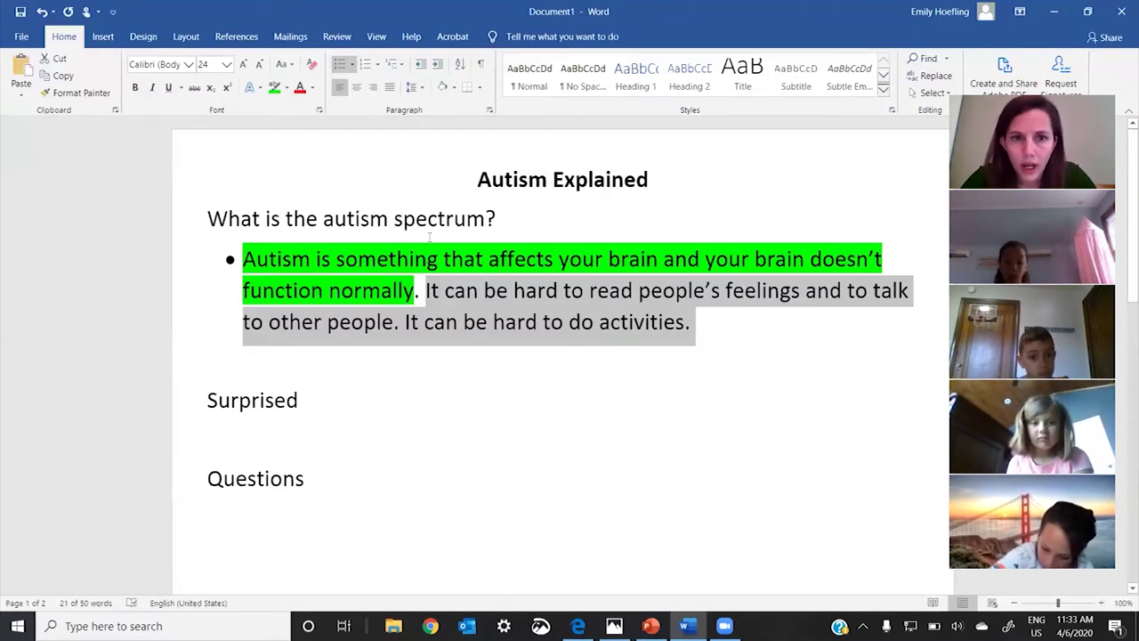
# - Highlight the sentence about reading people's feelings and talking to others in green
pyautogui.click(514, 297)
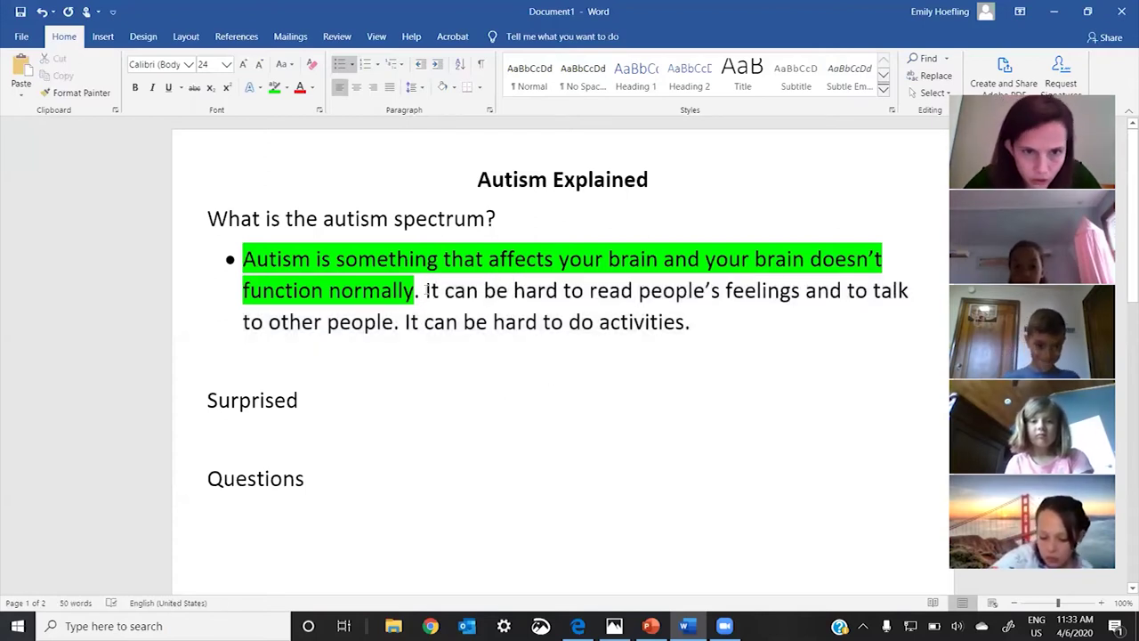
pyautogui.moveTo(424, 294); pyautogui.dragTo(405, 322)
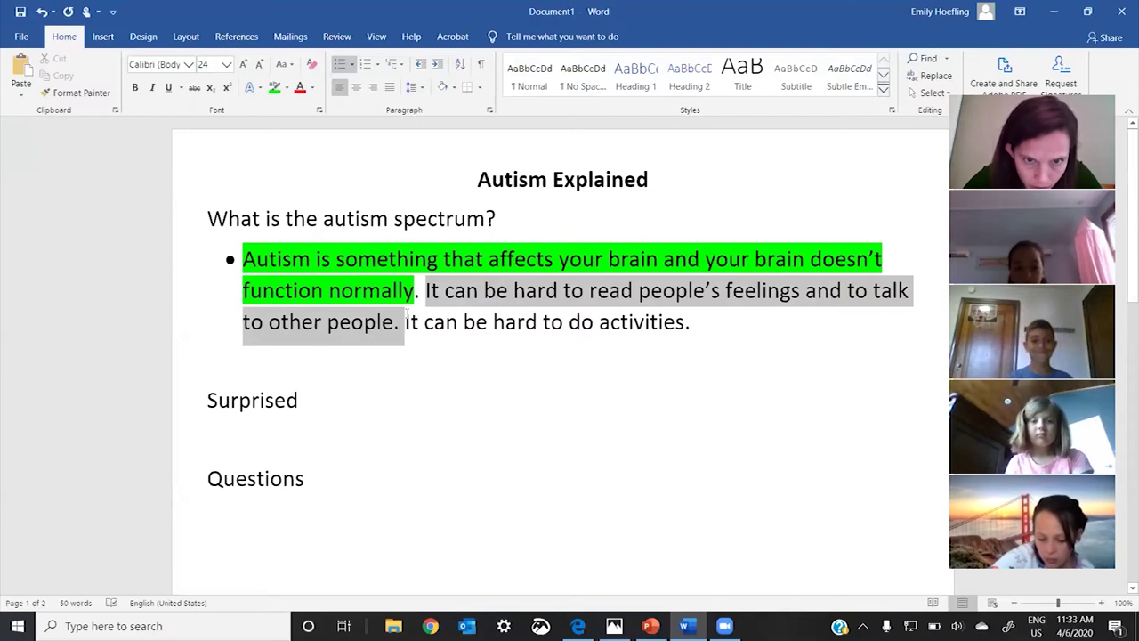
pyautogui.click(275, 87)
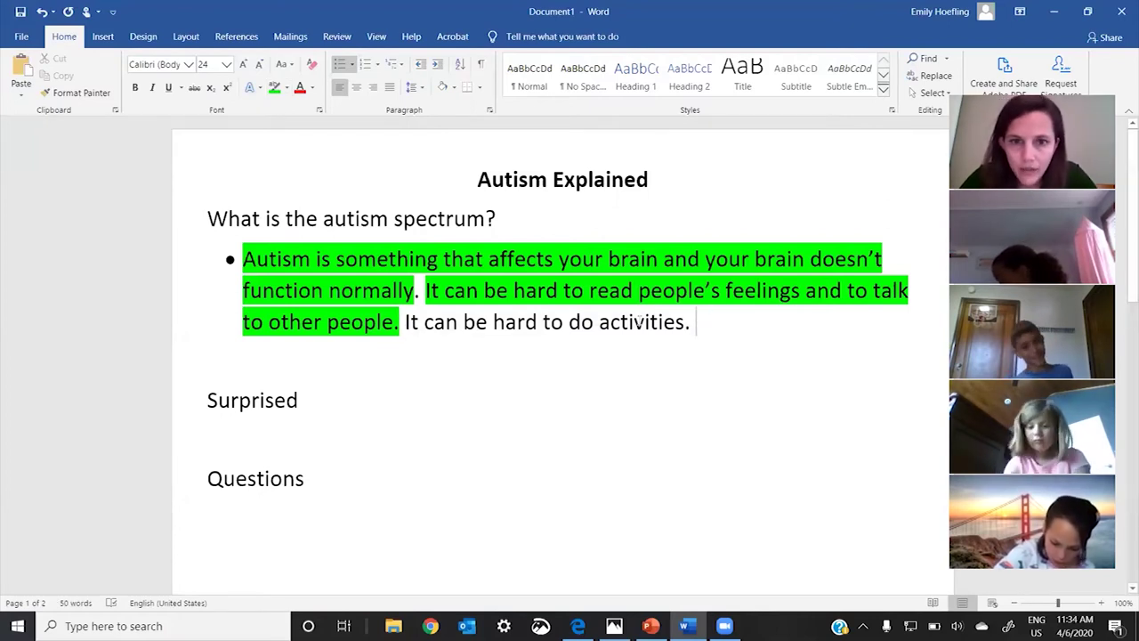
pyautogui.moveTo(697, 326); pyautogui.dragTo(405, 326)
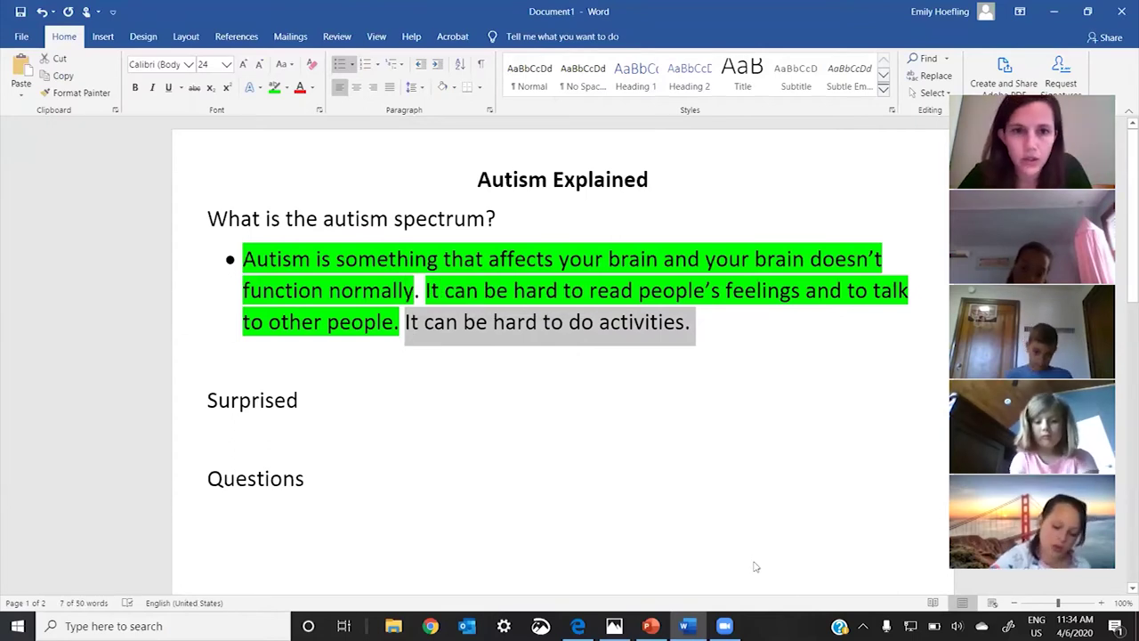
pyautogui.hotkey('alt', 'Tab')
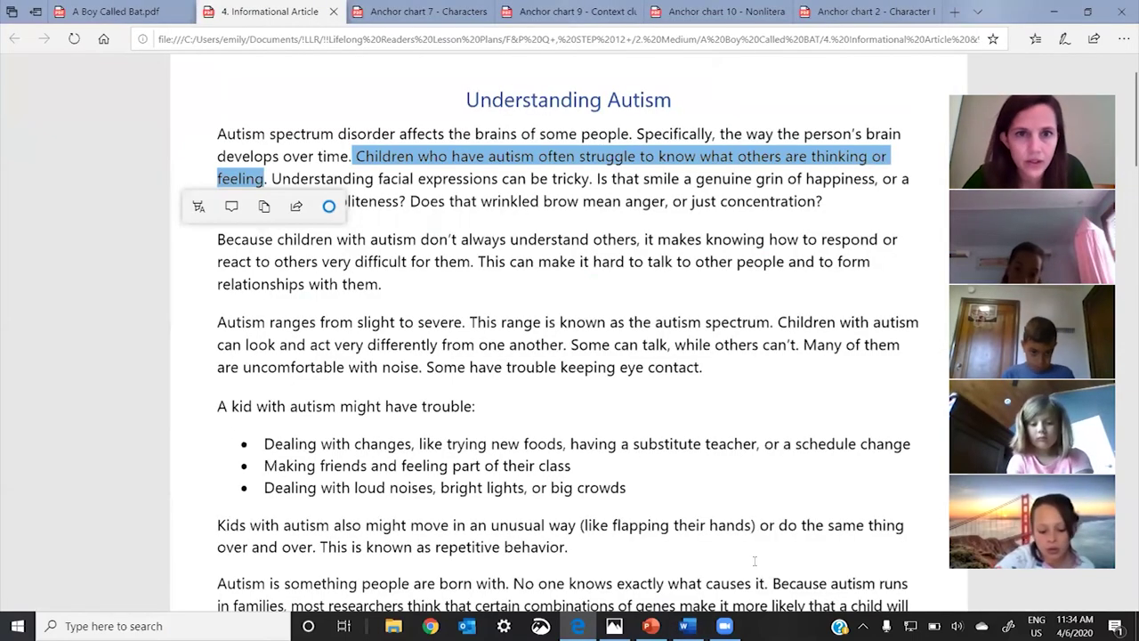
# - Scroll to the article's list of difficulties and select the bullet about dealing with changes
pyautogui.click(91, 318)
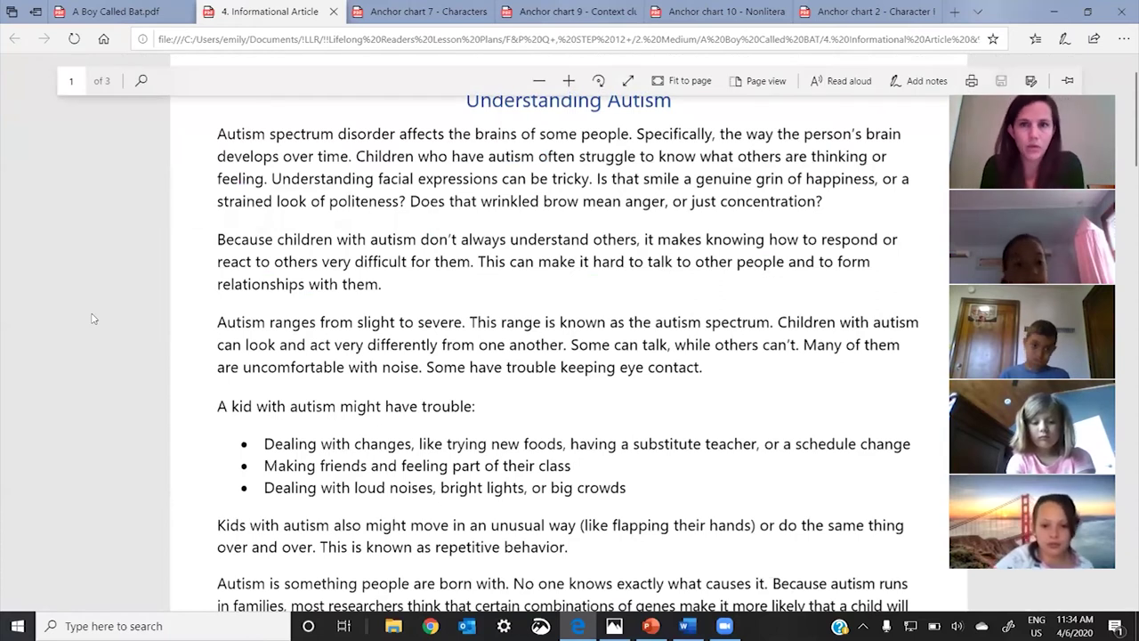
pyautogui.scroll(-3, 184, 313)
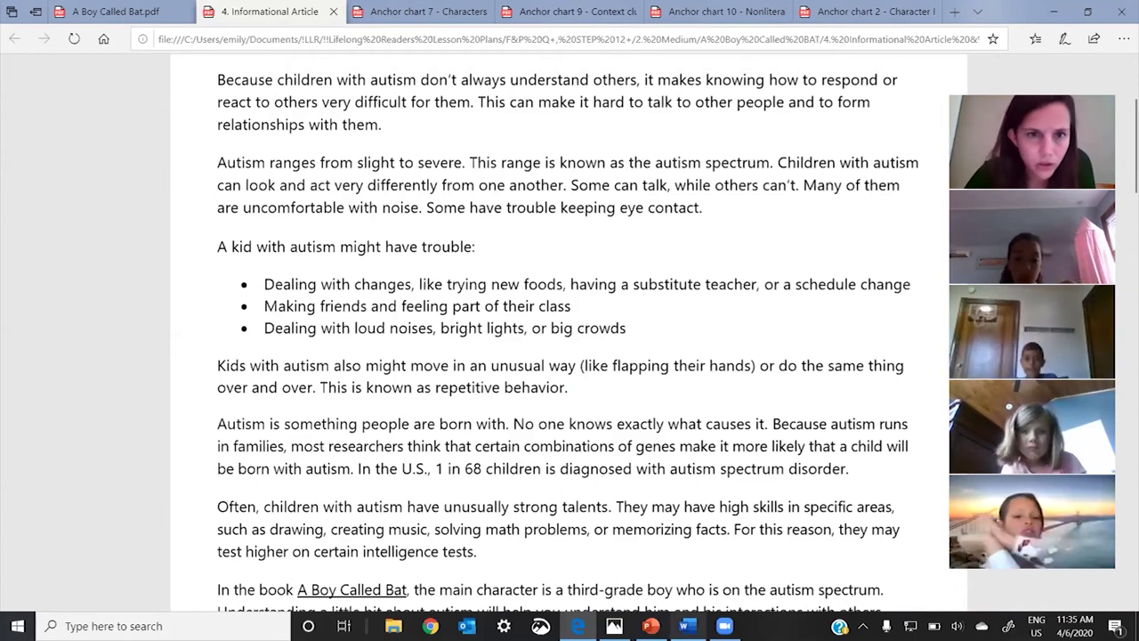
pyautogui.moveTo(265, 284); pyautogui.dragTo(906, 283)
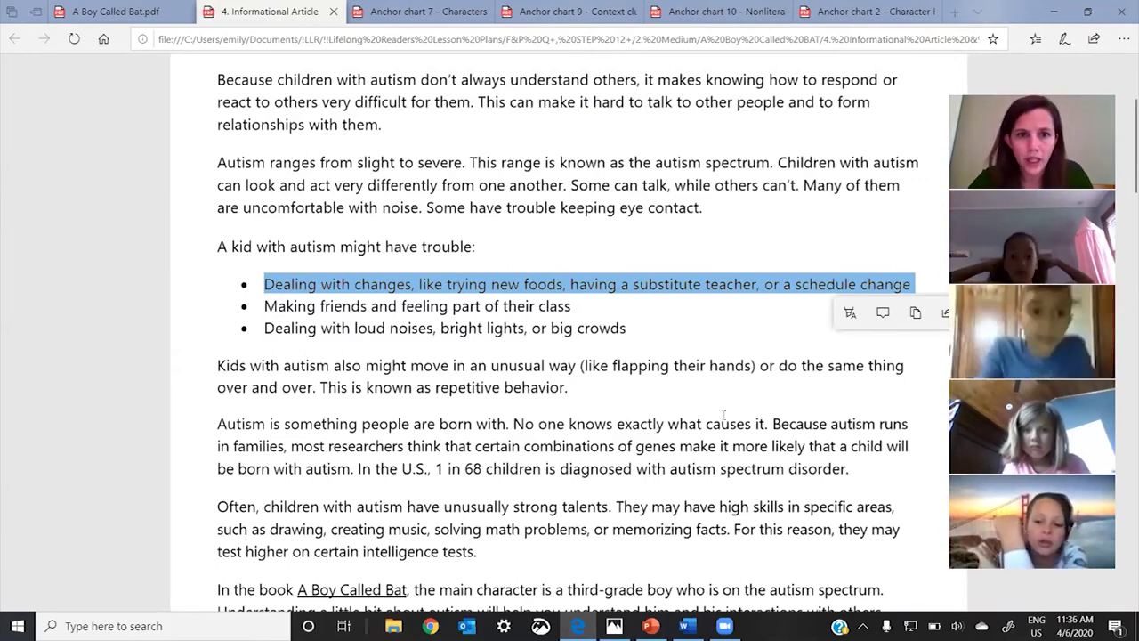
pyautogui.hotkey('alt', 'Tab')
pyautogui.hotkey('alt', 'Tab')
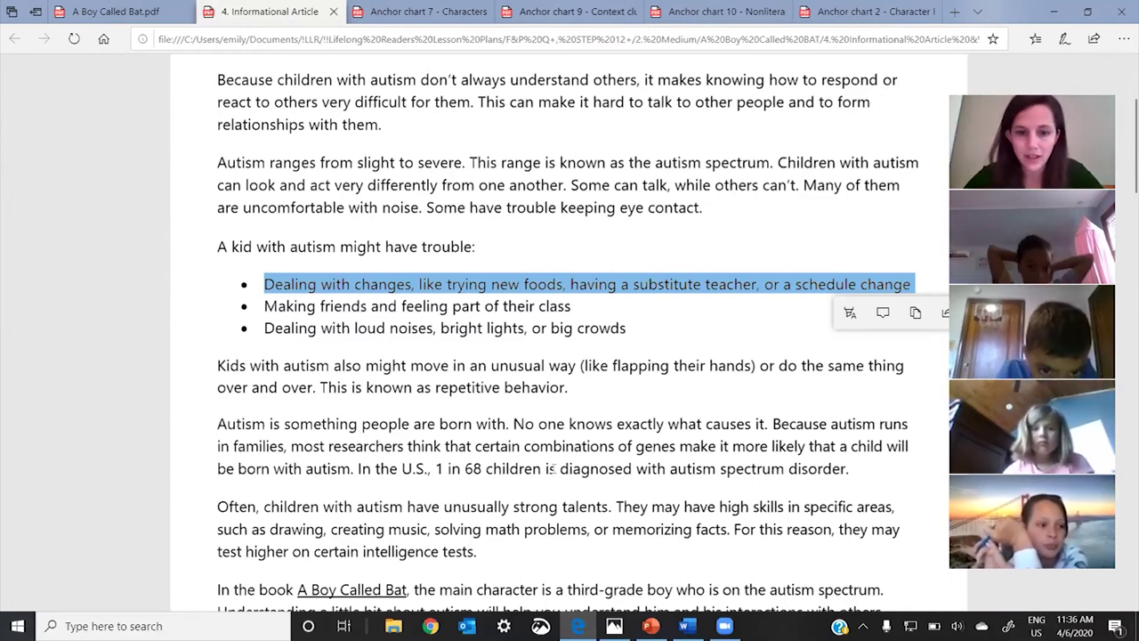
# - Extend the activities sentence with 'like changing to do different things, meeting new people, and eating new things.' and highlight it green
pyautogui.hotkey('alt', 'Tab')
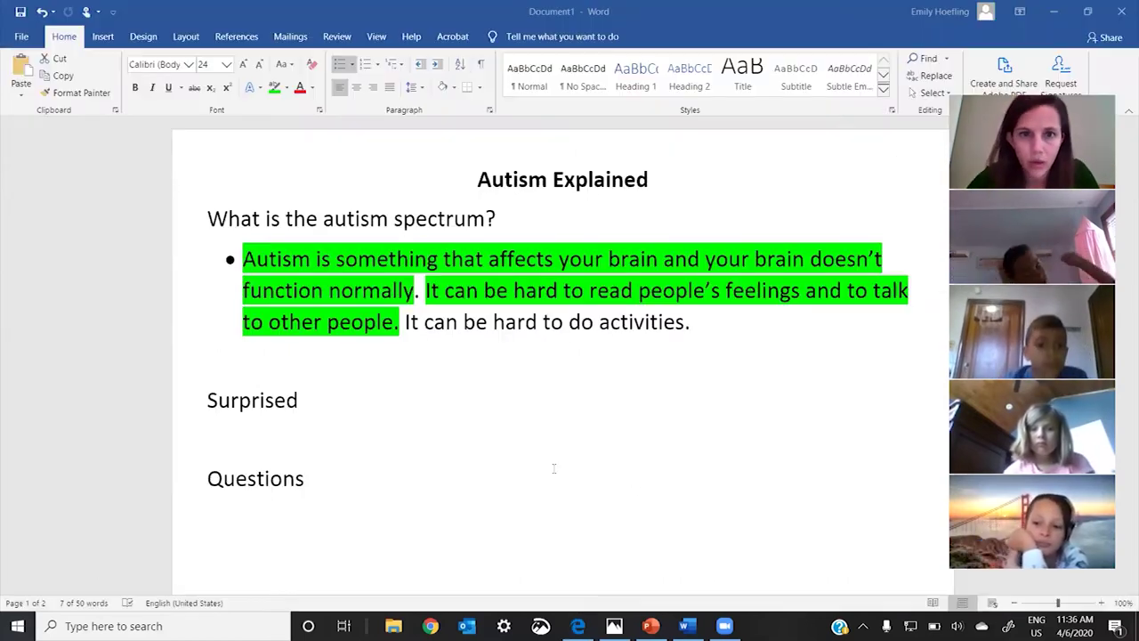
pyautogui.press('Right')
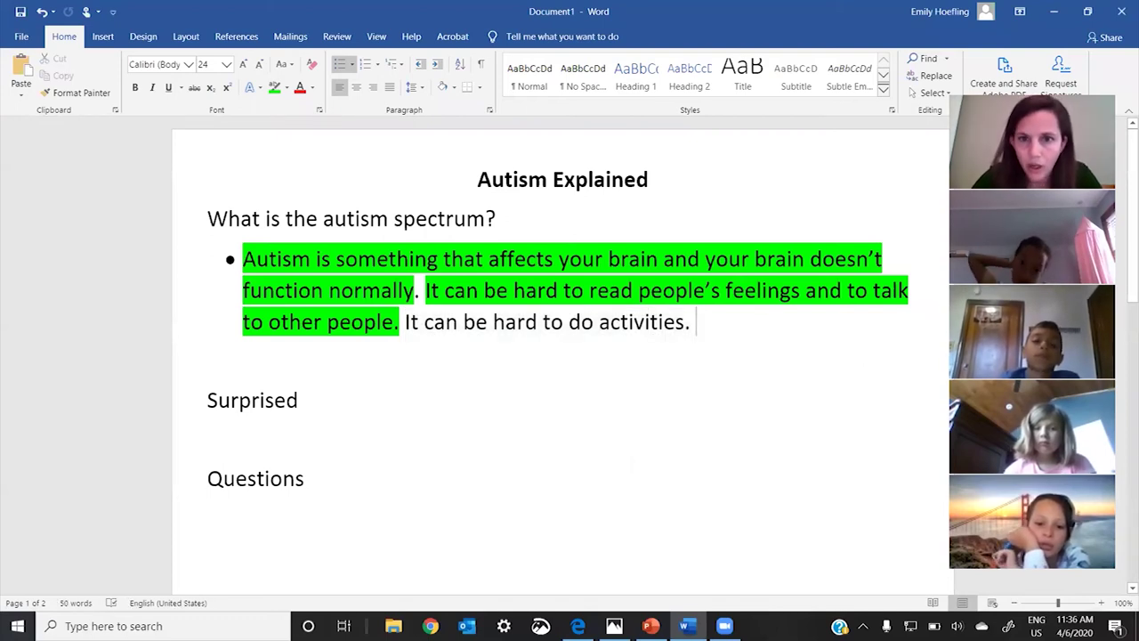
pyautogui.press('BackSpace')
pyautogui.press('BackSpace')
pyautogui.write('like')
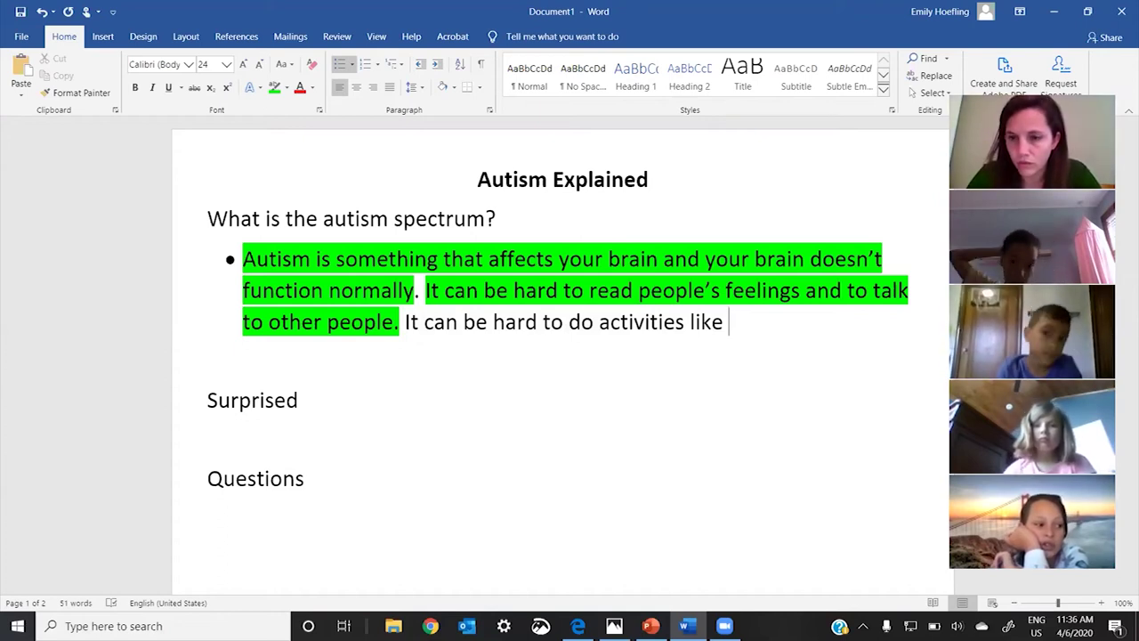
pyautogui.write(' changing')
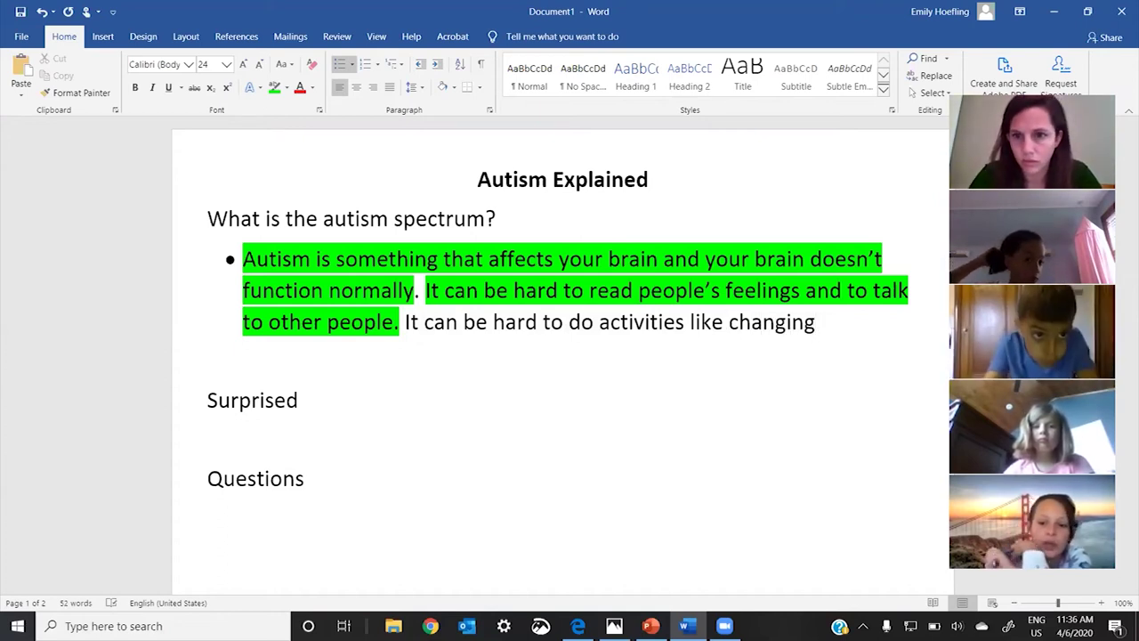
pyautogui.write(' to do different ')
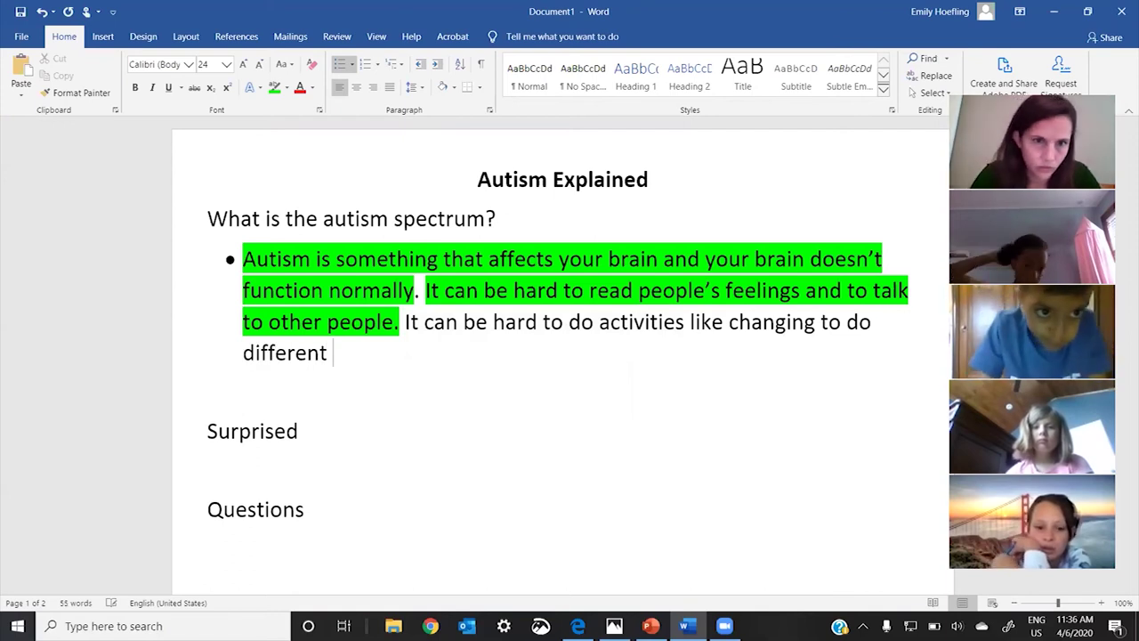
pyautogui.write('things, ')
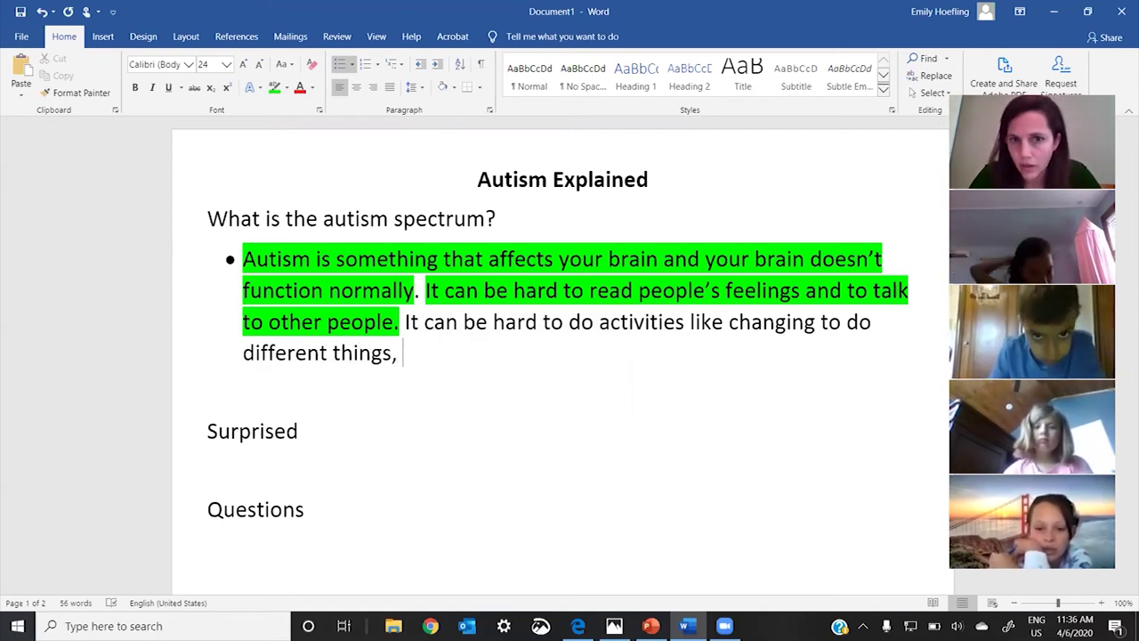
pyautogui.write('meeting new peop')
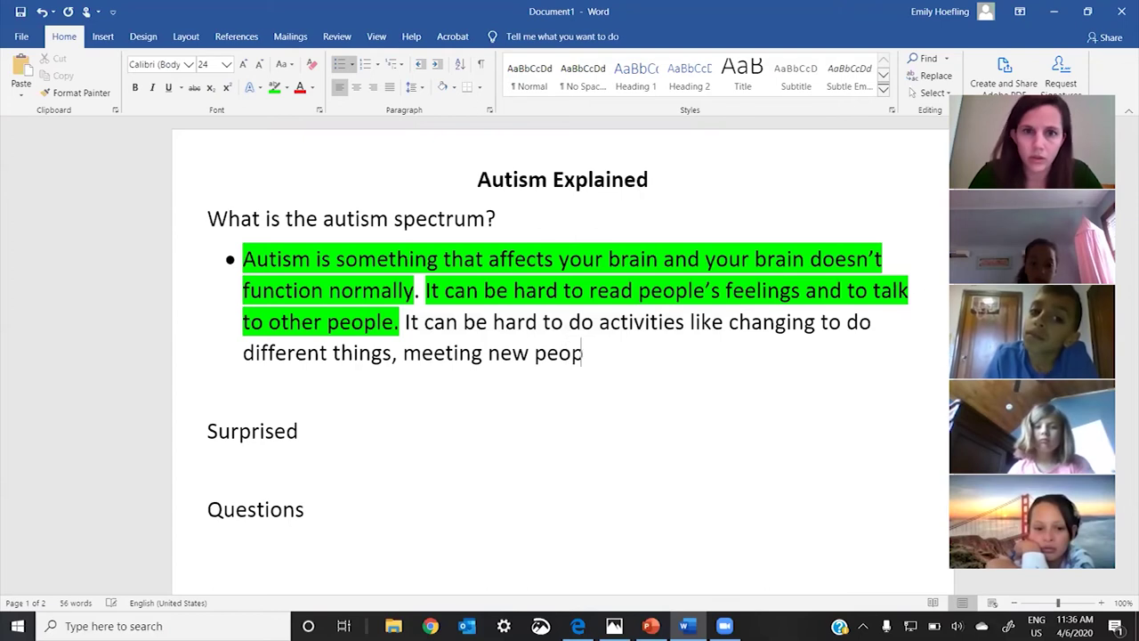
pyautogui.write('le, and eating new things.')
pyautogui.moveTo(405, 321); pyautogui.dragTo(830, 353)
pyautogui.click(275, 87)
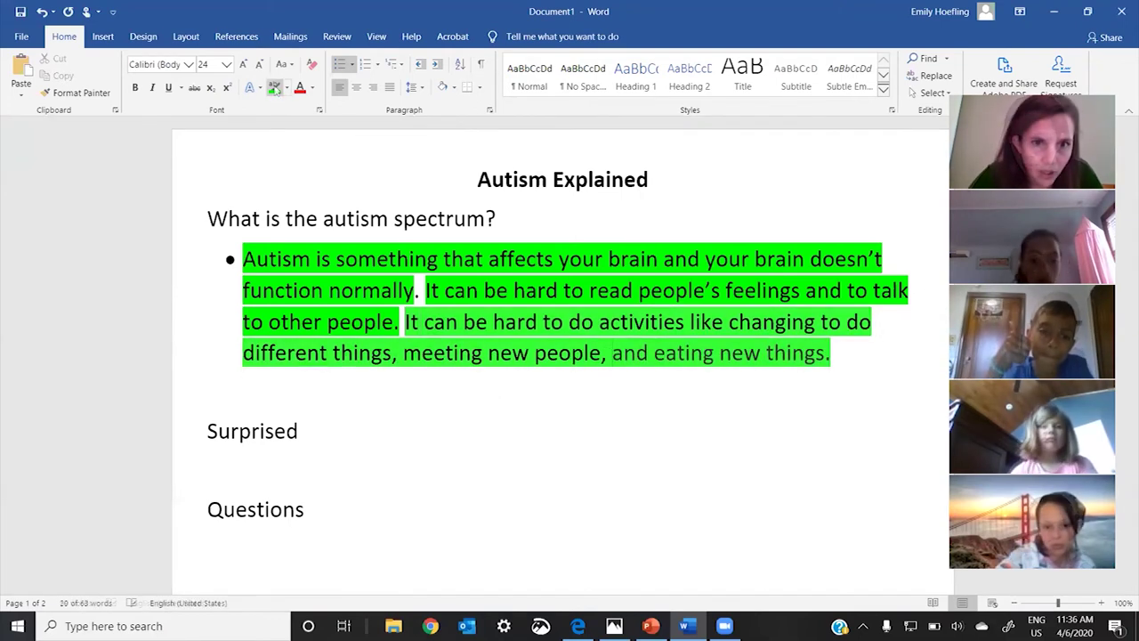
pyautogui.click(569, 392)
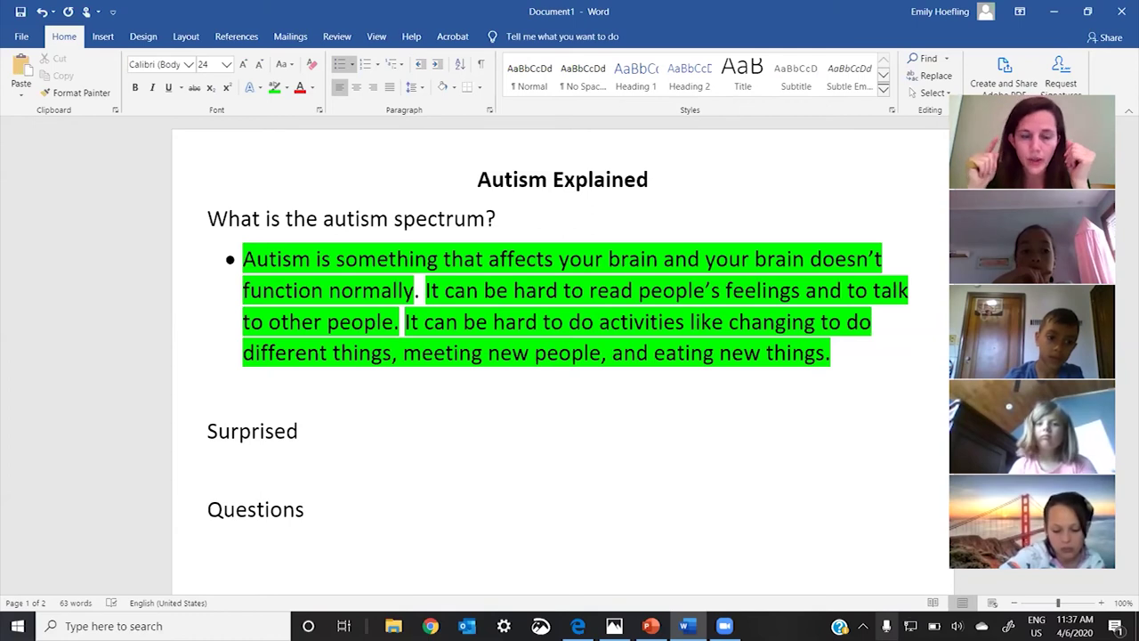
# - Start a new line under the Surprised heading, then move down below Questions
pyautogui.click(336, 457)
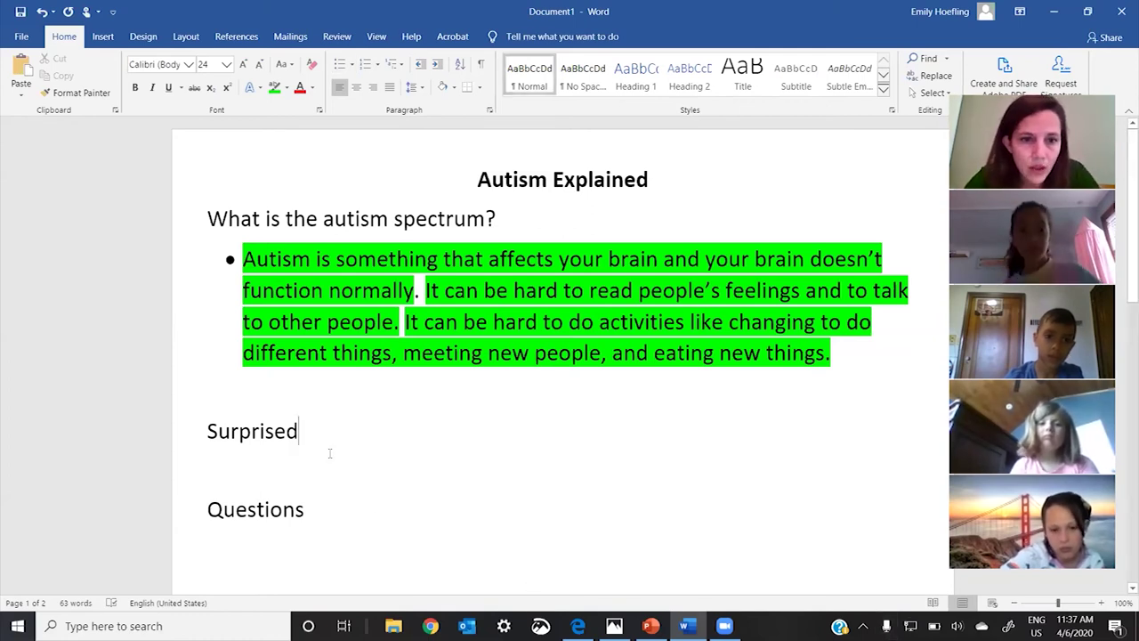
pyautogui.press('Return')
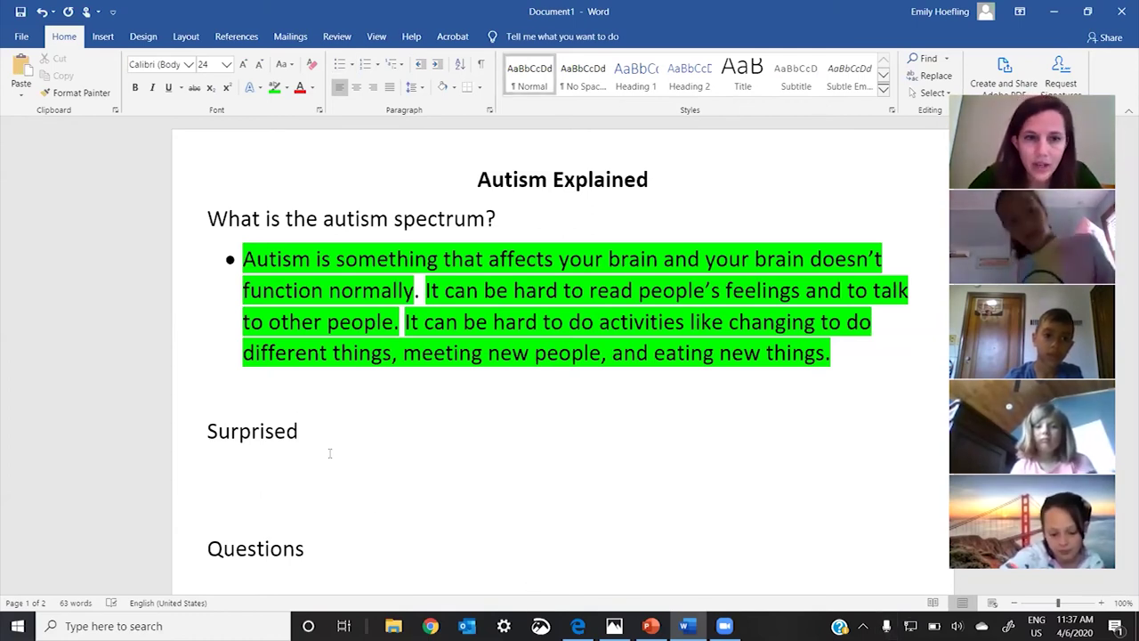
pyautogui.press('Delete')
pyautogui.press('Down')
pyautogui.press('Down')
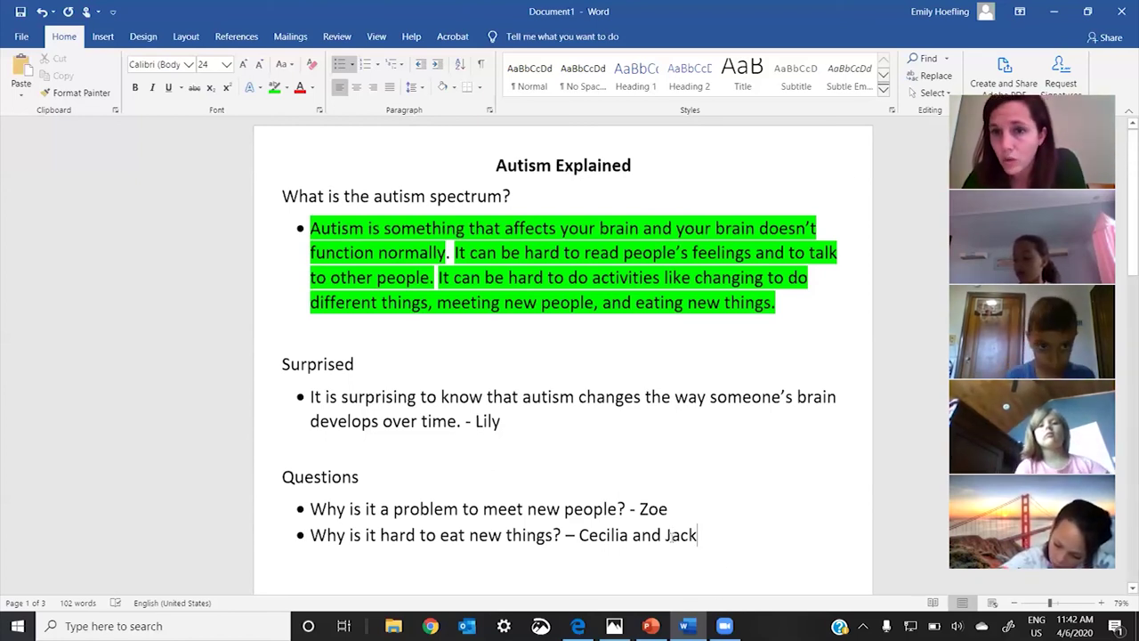
pyautogui.moveTo(703, 538); pyautogui.dragTo(310, 509)
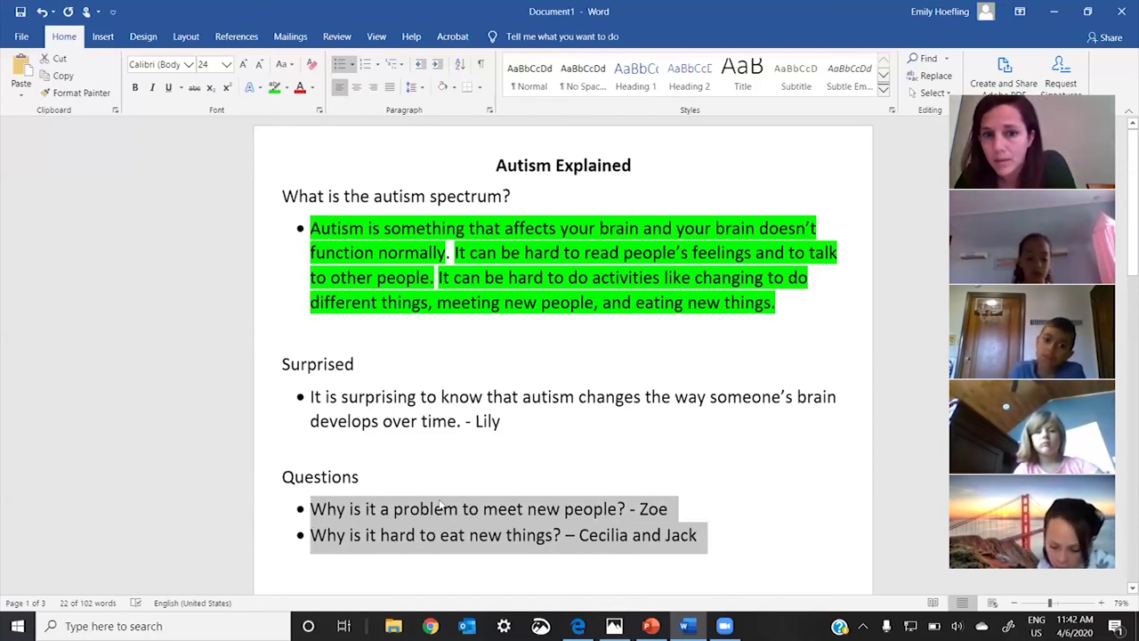
pyautogui.moveTo(509, 421); pyautogui.dragTo(311, 397)
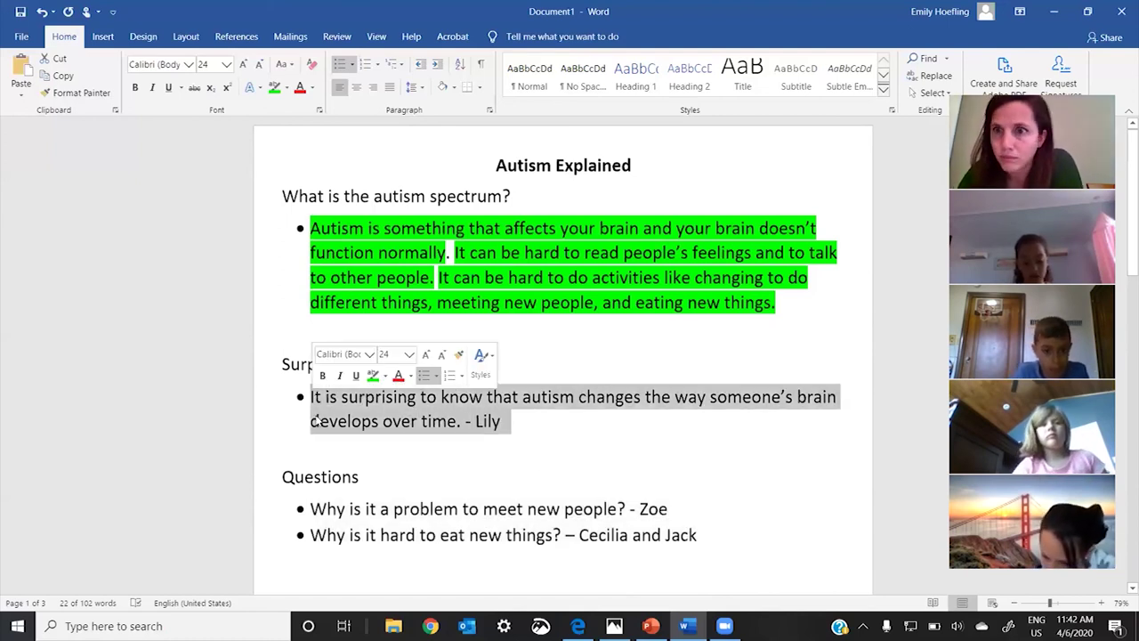